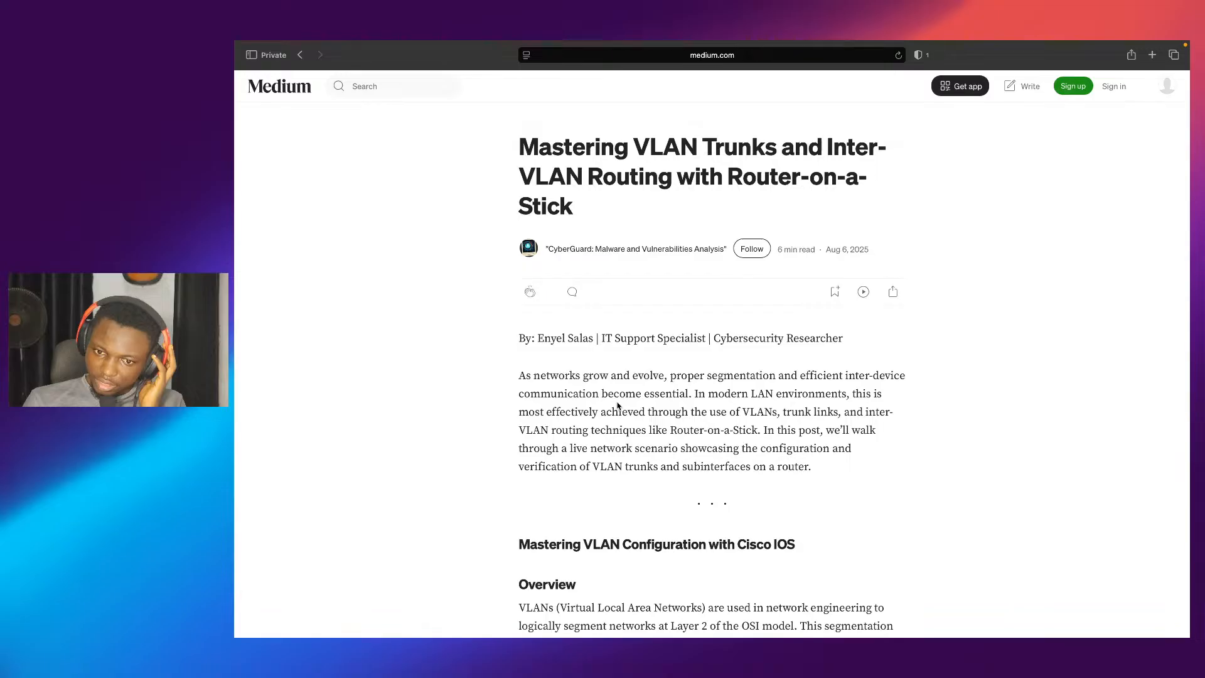
# Step: Skim the Medium article on VLAN trunks and inter-VLAN routing, and open ChatGPT in a new browser tab
pyautogui.moveTo(598, 253)
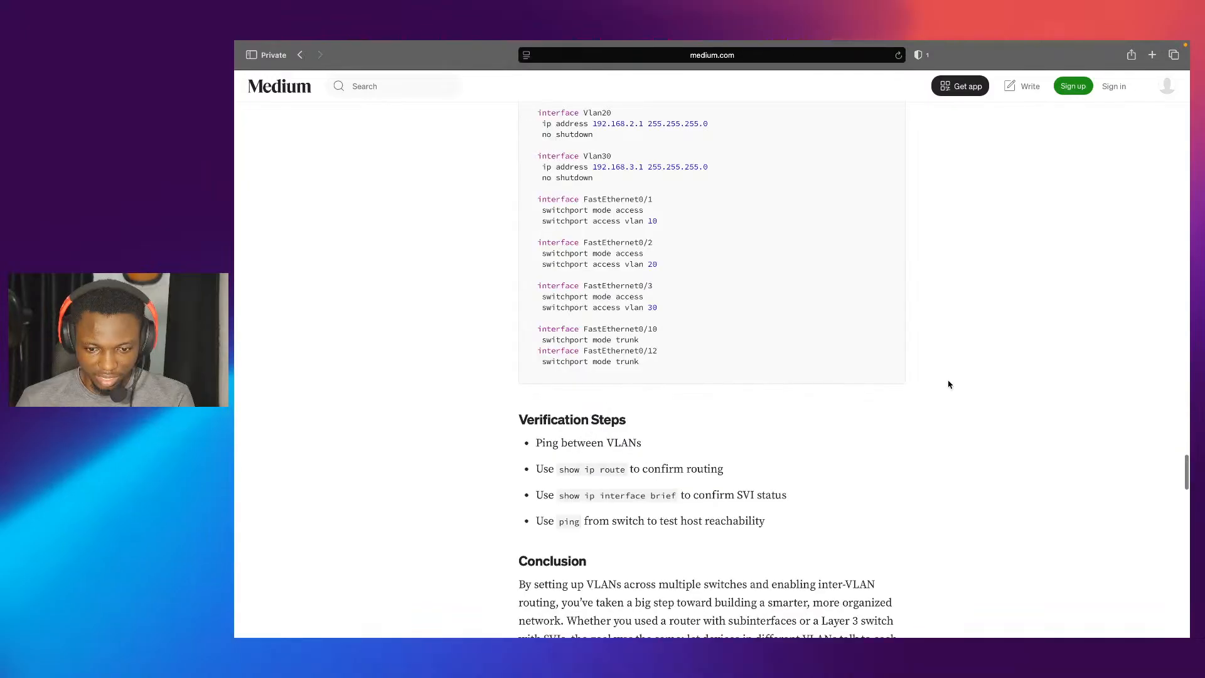
pyautogui.scroll(-7, 949, 384)
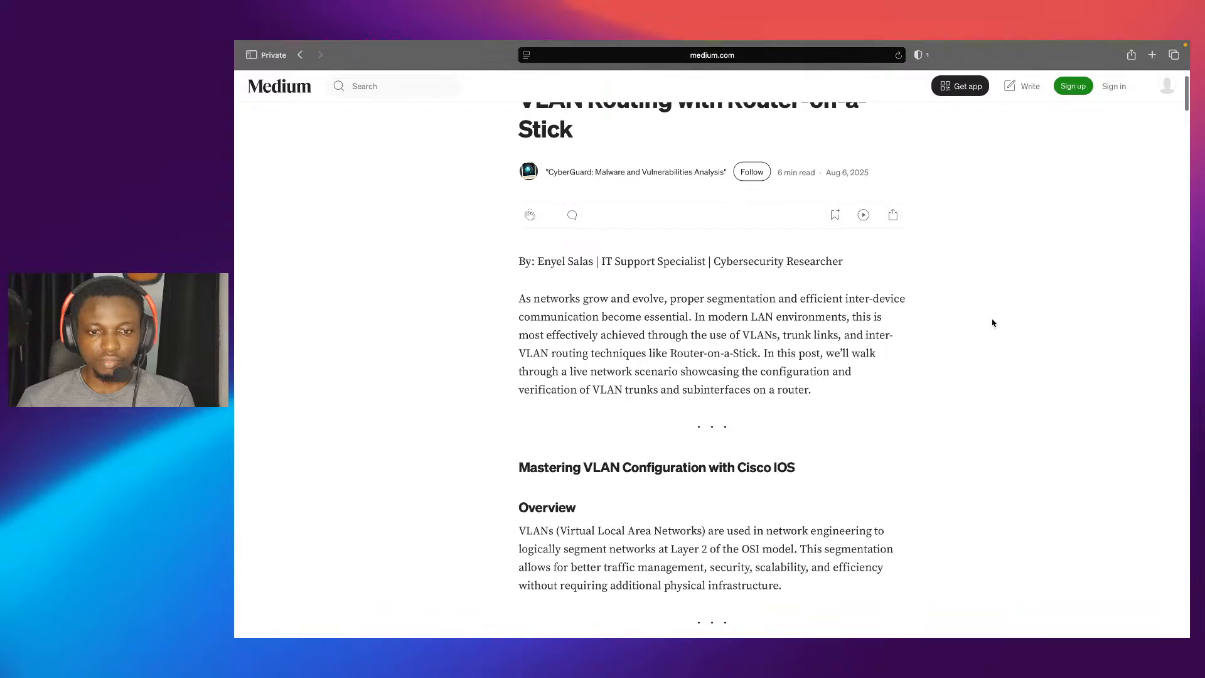
pyautogui.press('super+t')
pyautogui.write('chatb=')
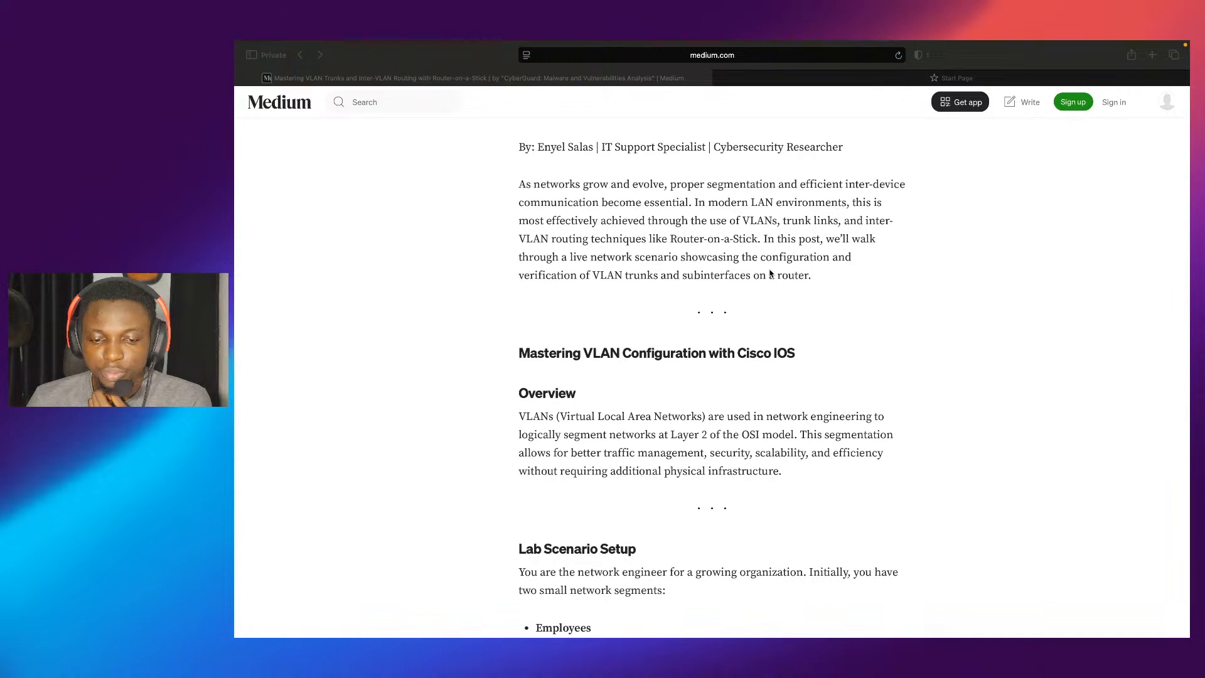
# Step: Read the article's VLAN Overview and Lab Scenario Setup sections, including the new network requirements
pyautogui.scroll(-5, 771, 272)
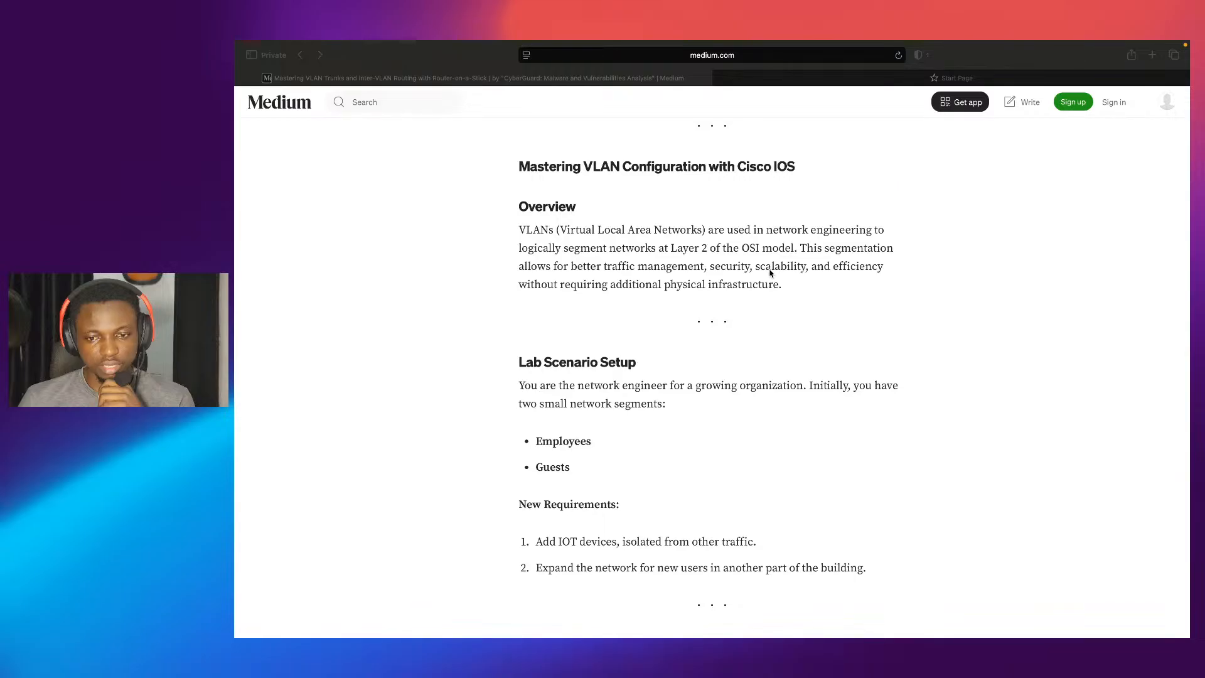
pyautogui.moveTo(518, 230); pyautogui.dragTo(716, 230)
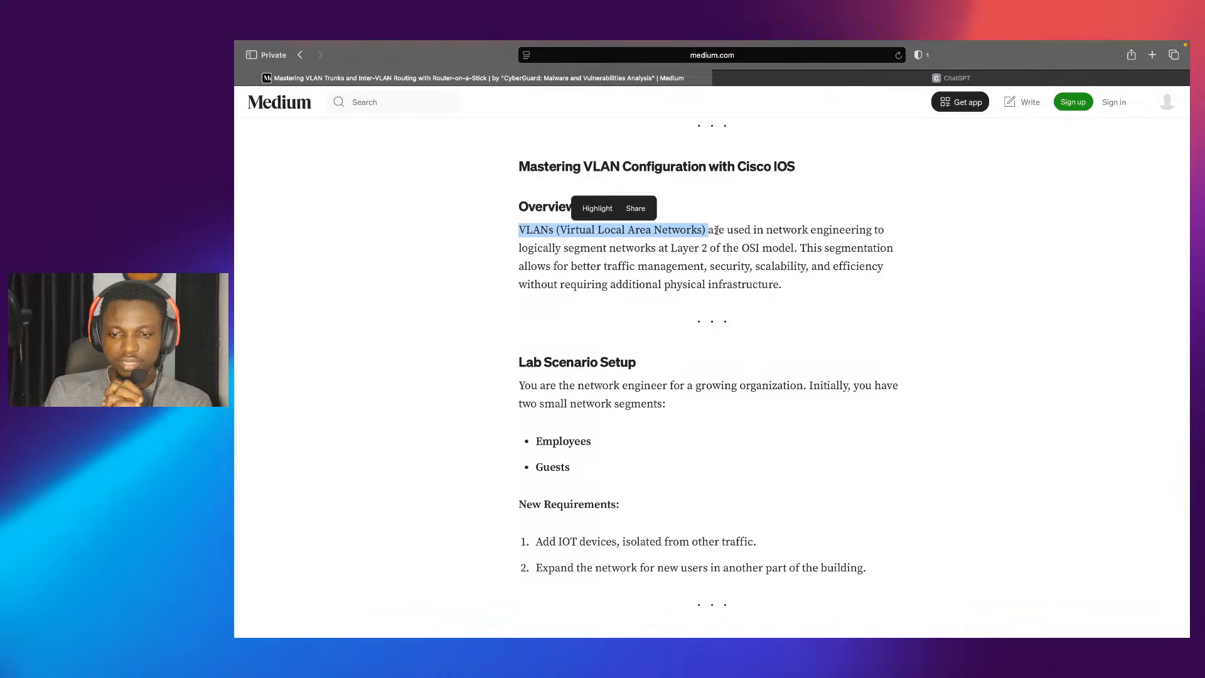
pyautogui.click(836, 333)
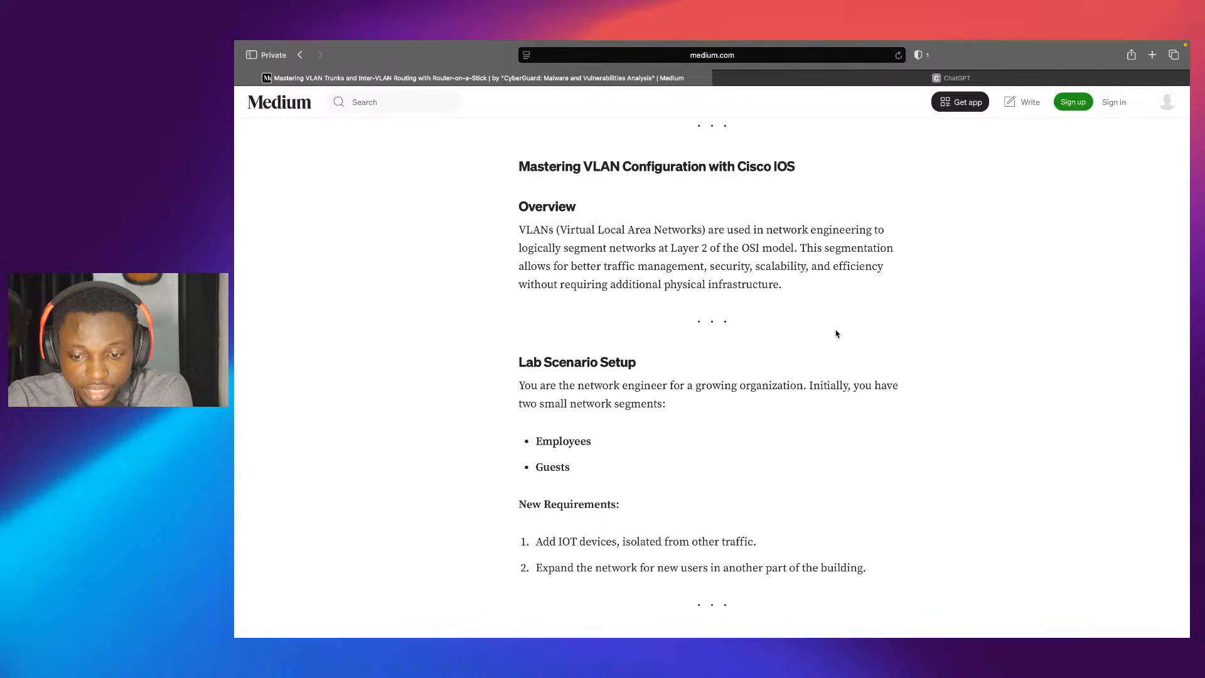
pyautogui.scroll(-4, 837, 333)
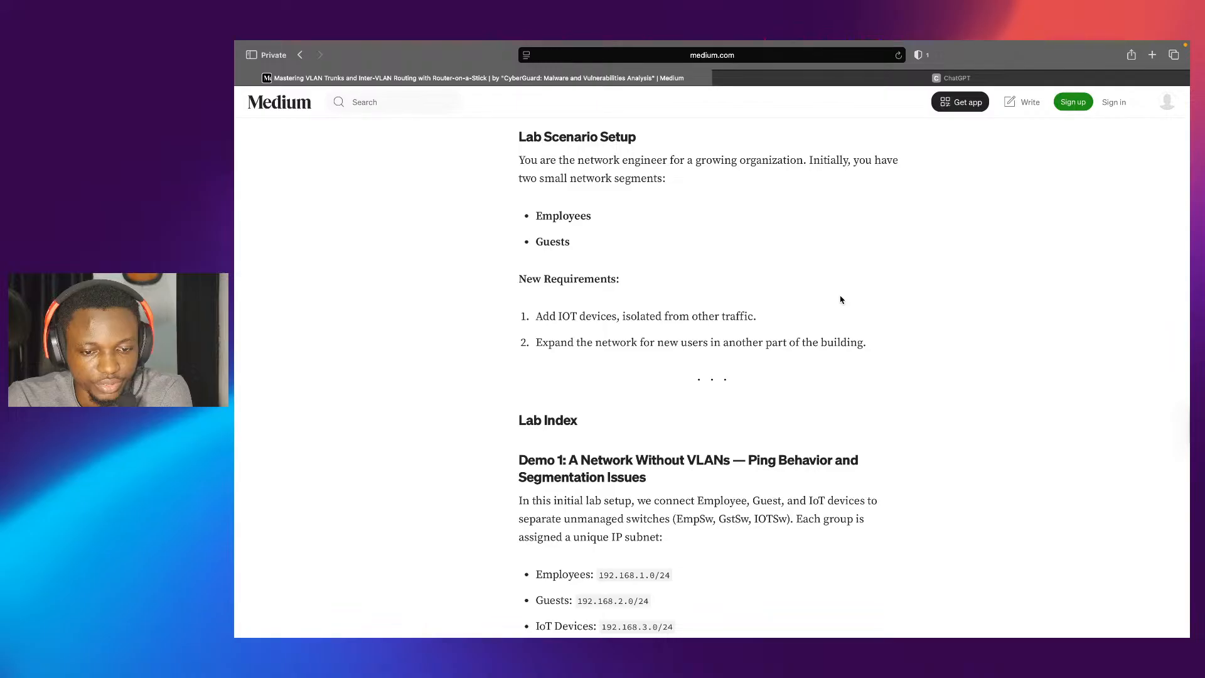
pyautogui.scroll(1, 816, 276)
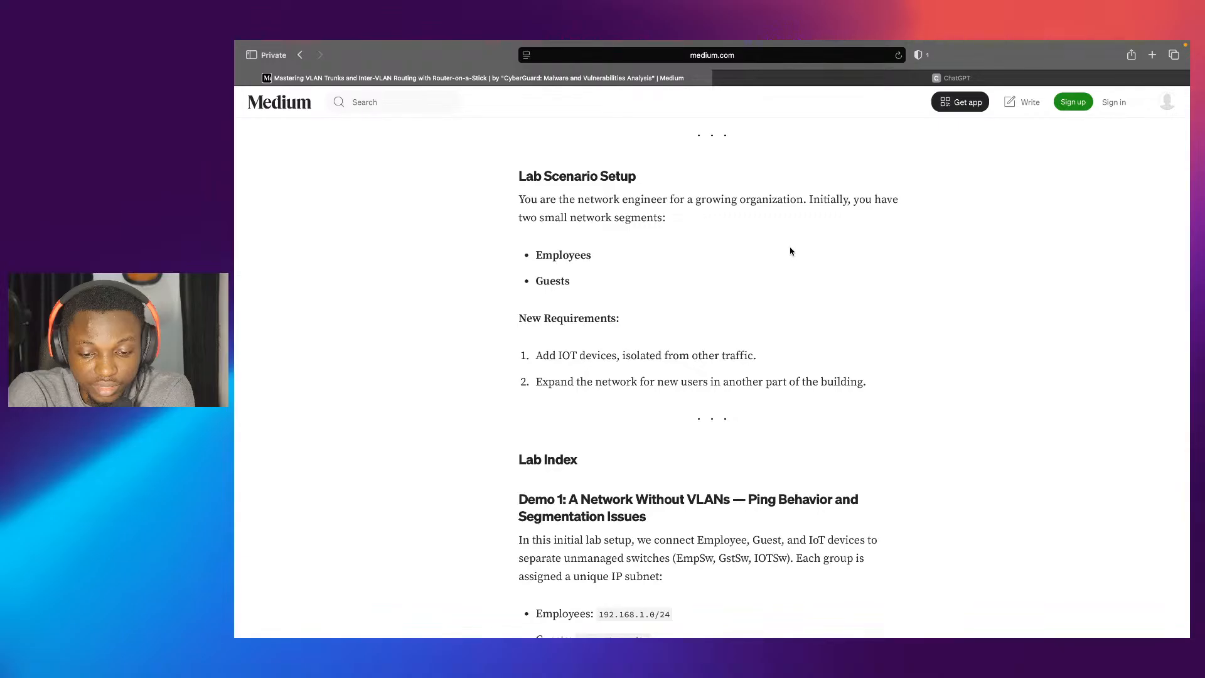
# Step: Read the Demo 1 description, examining the subnet for each device group and the key issues of a network without VLANs
pyautogui.scroll(-5, 790, 251)
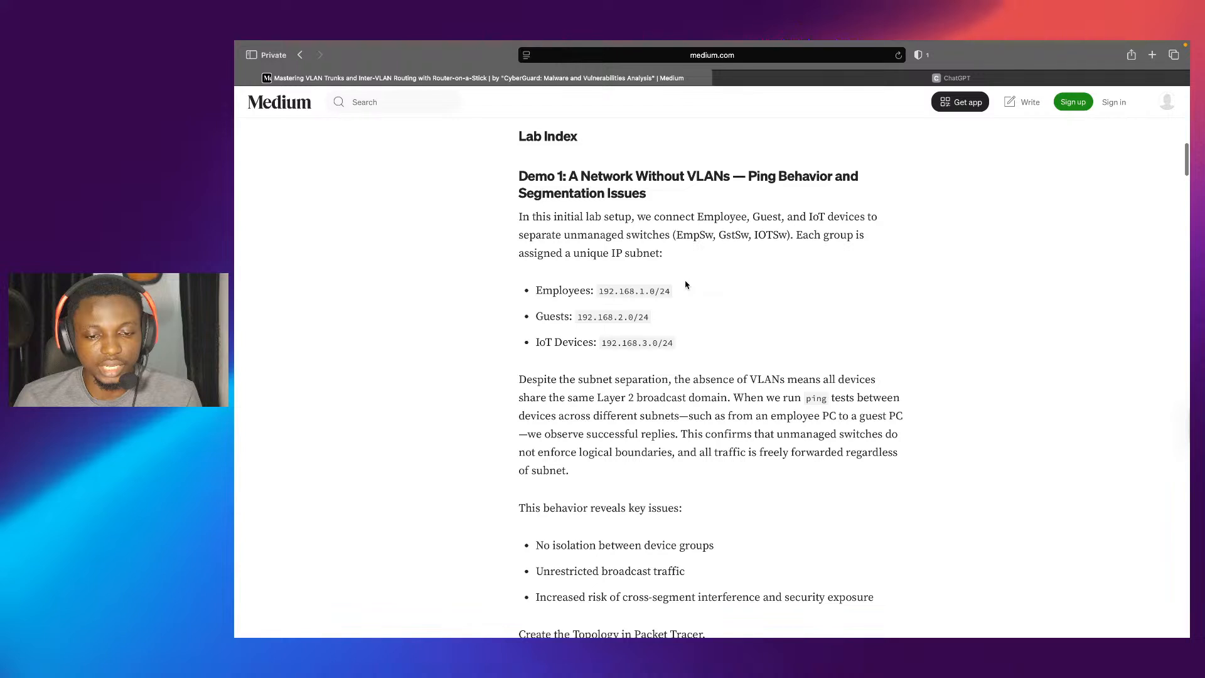
pyautogui.scroll(-1, 690, 238)
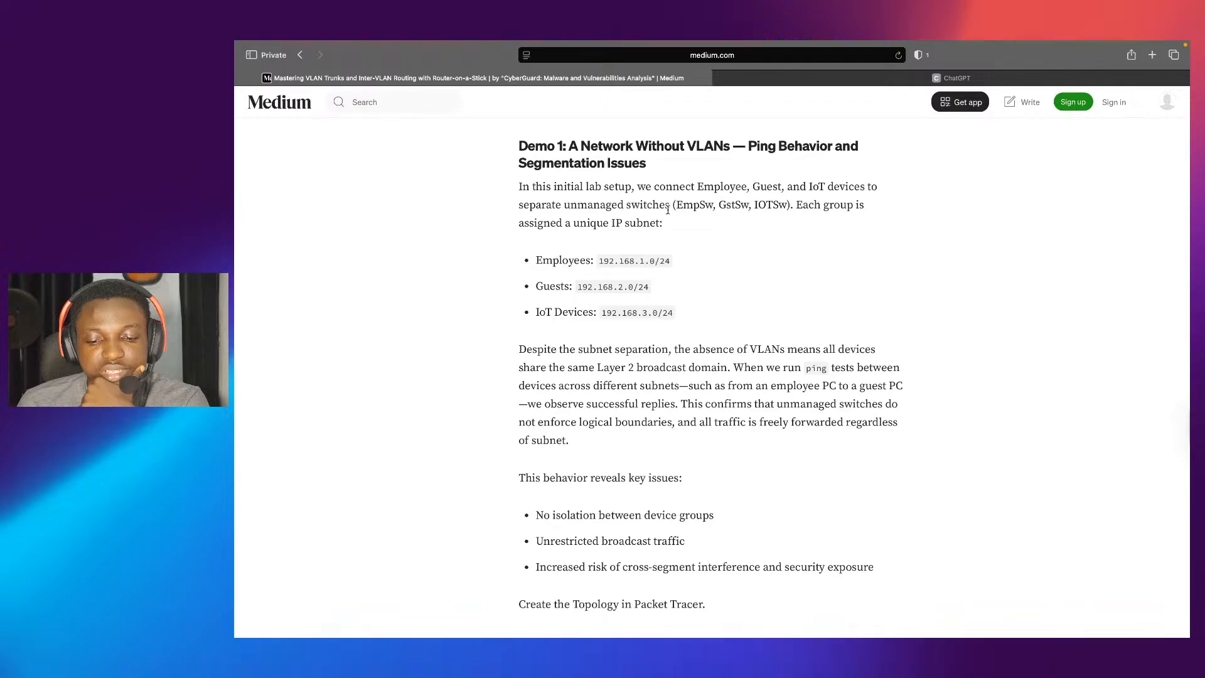
pyautogui.doubleClick(769, 204)
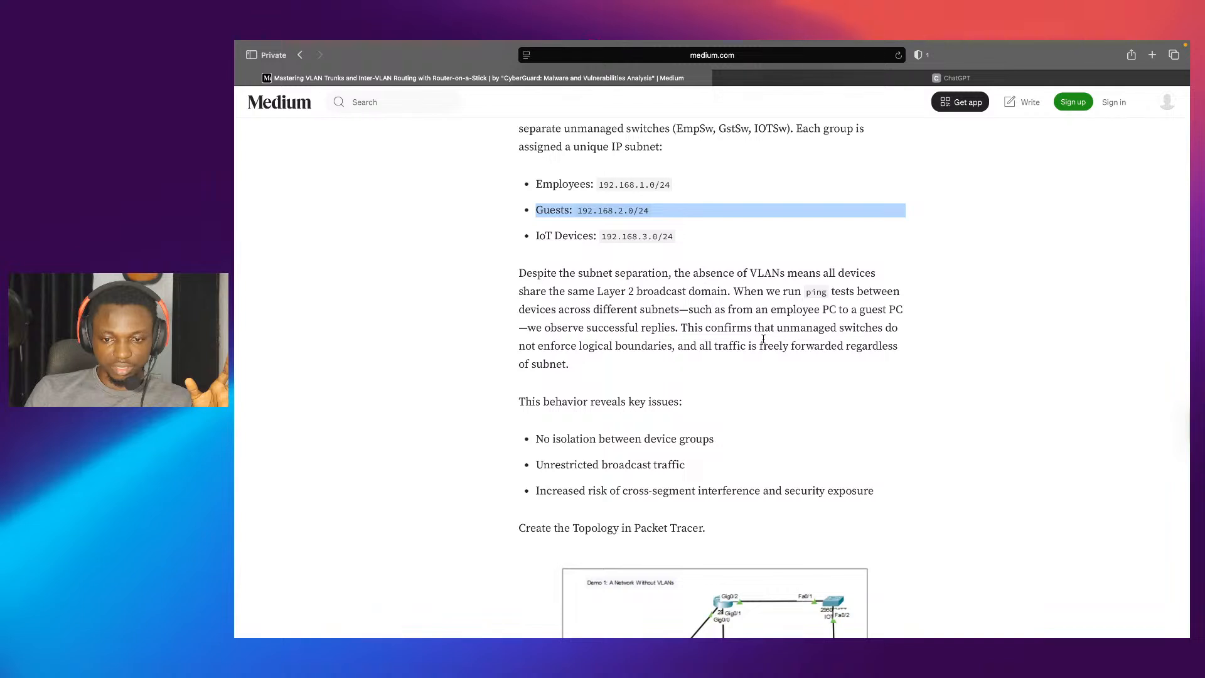
pyautogui.moveTo(686, 328); pyautogui.dragTo(820, 346)
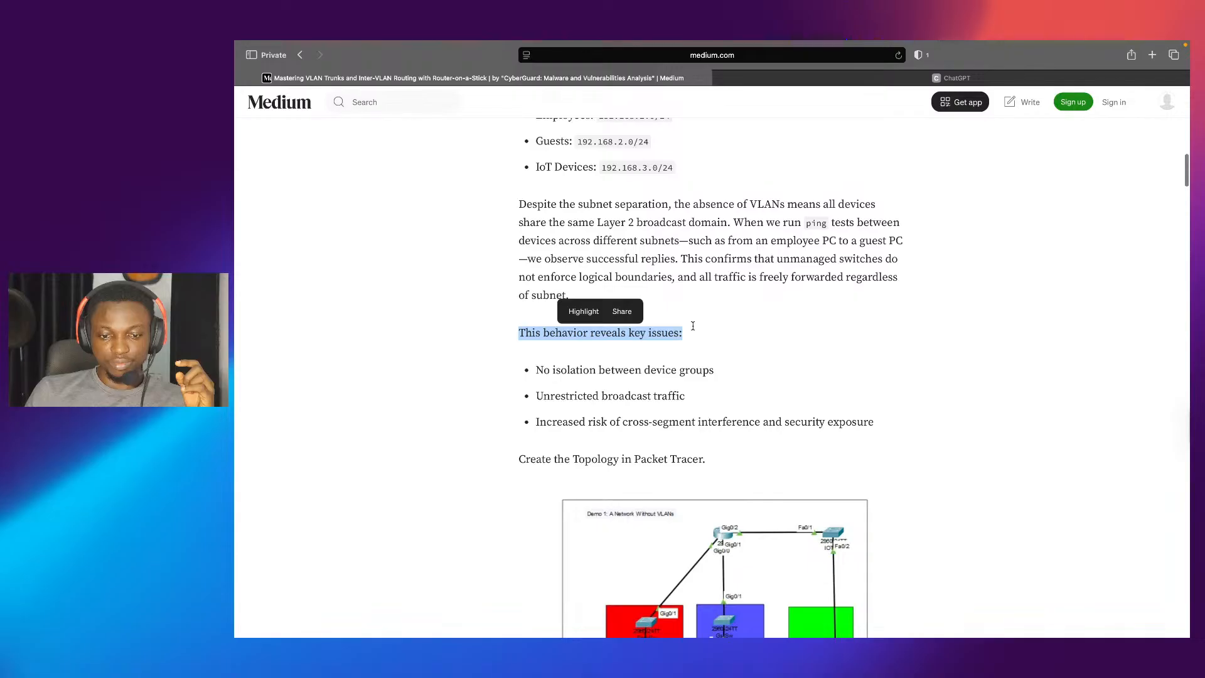
pyautogui.moveTo(535, 421); pyautogui.dragTo(834, 419)
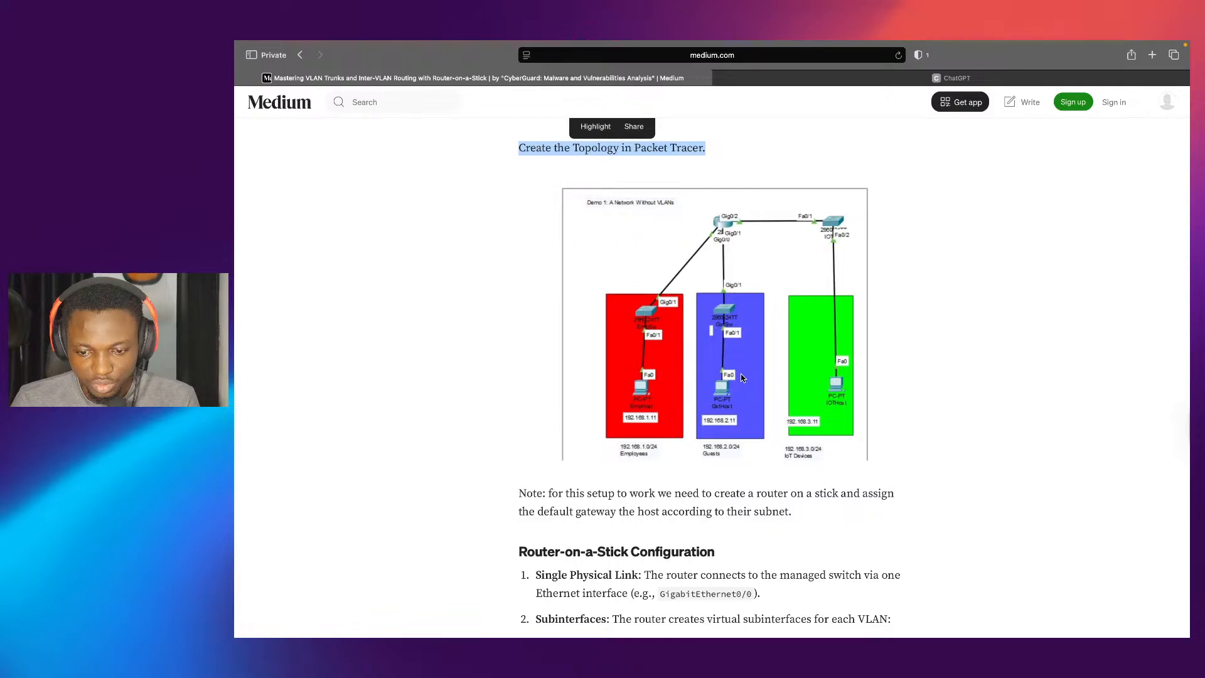
# Step: Examine the Demo 1 topology diagram, the note on default gateways and the Router-on-a-Stick Configuration section
pyautogui.scroll(-1, 747, 433)
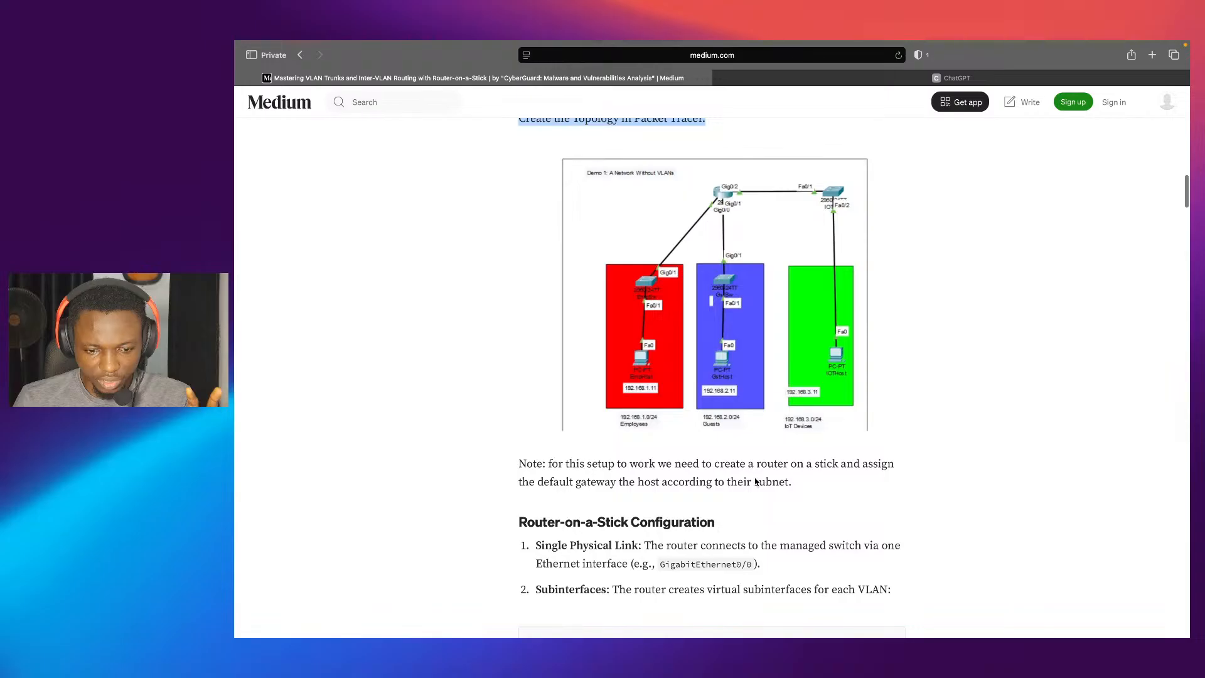
pyautogui.scroll(-1, 755, 481)
pyautogui.moveTo(551, 445); pyautogui.dragTo(733, 446)
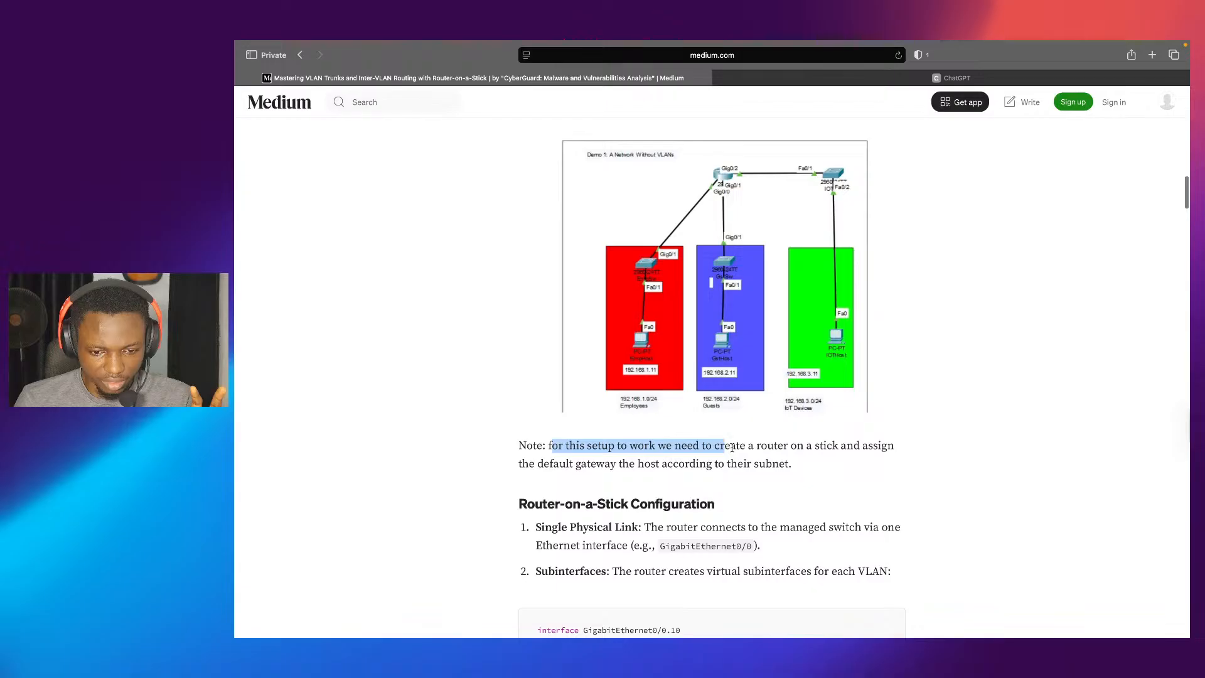
pyautogui.moveTo(732, 447); pyautogui.dragTo(795, 470)
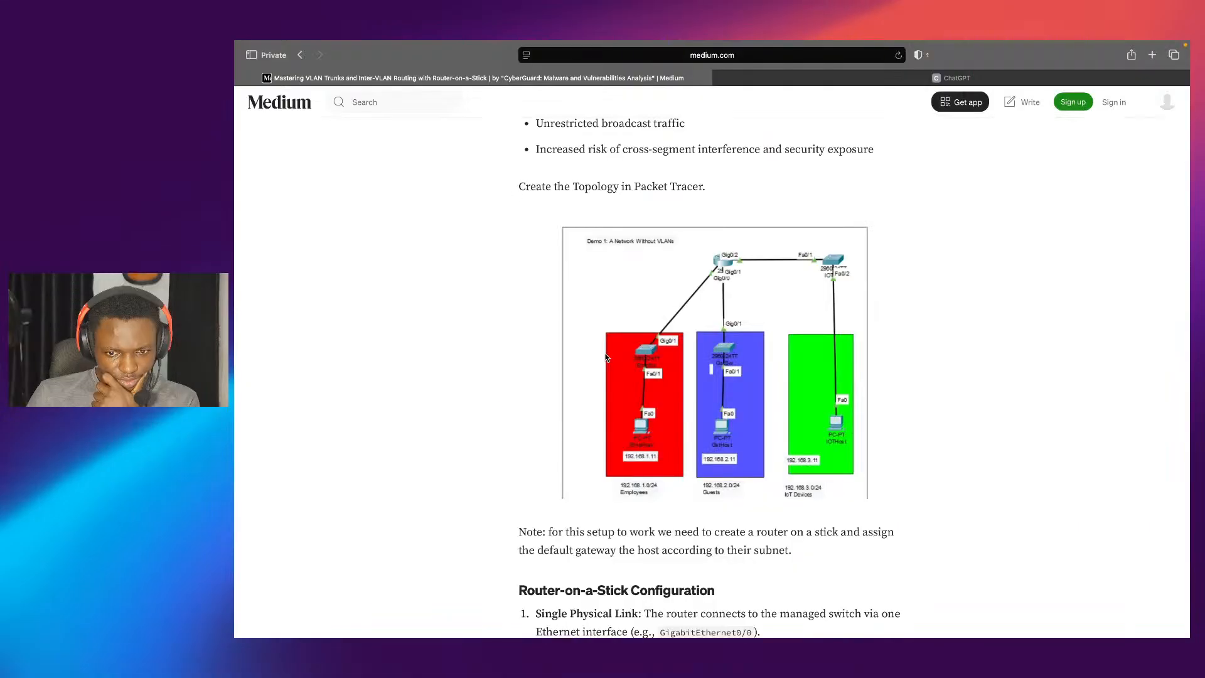
pyautogui.scroll(-3, 735, 391)
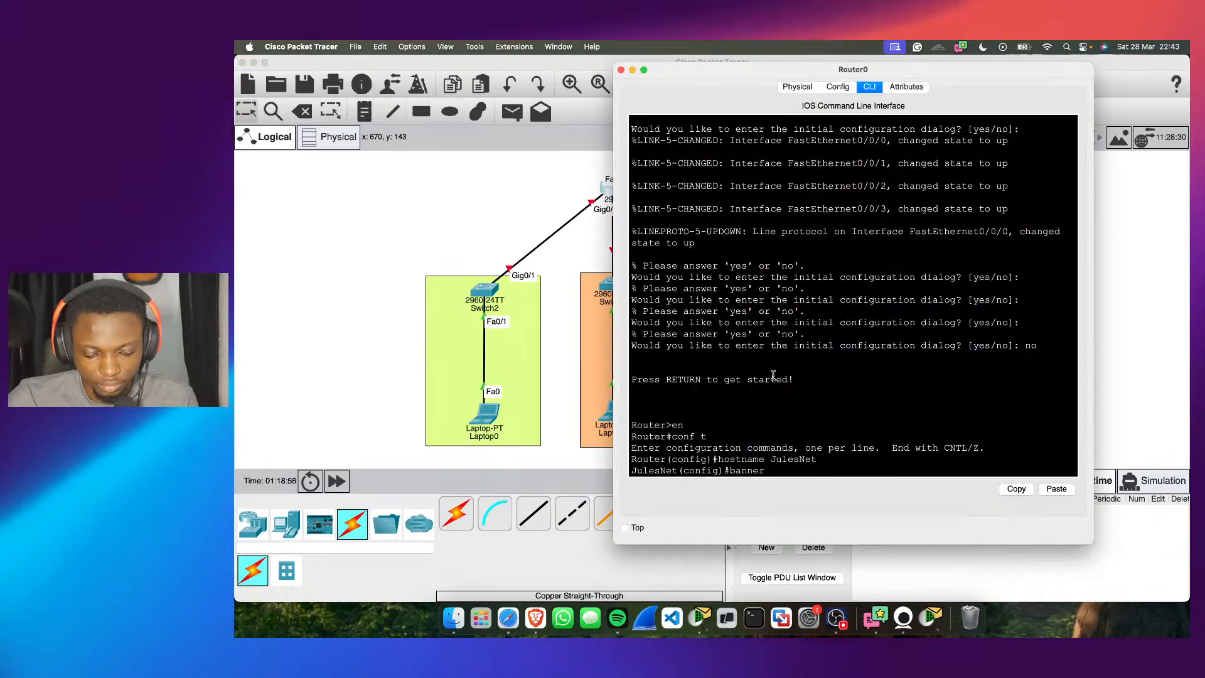
# Step: In Cisco Packet Tracer, enter a banner message beginning with "Network si" in Router0's global configuration
pyautogui.write('"Network si')
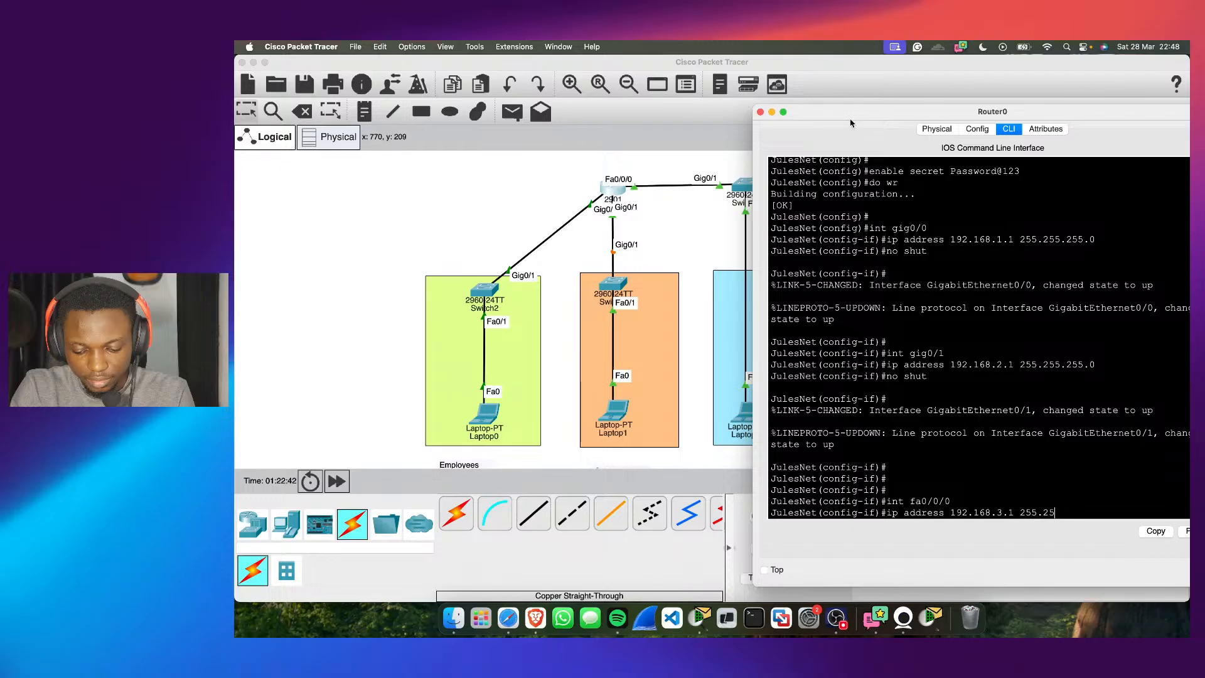
# Step: Try to assign IP address 192.168.3.1 with mask 255.255.255.0 to the router's fa0/0/0 interface
pyautogui.write('5.255.0')
pyautogui.press('Return')
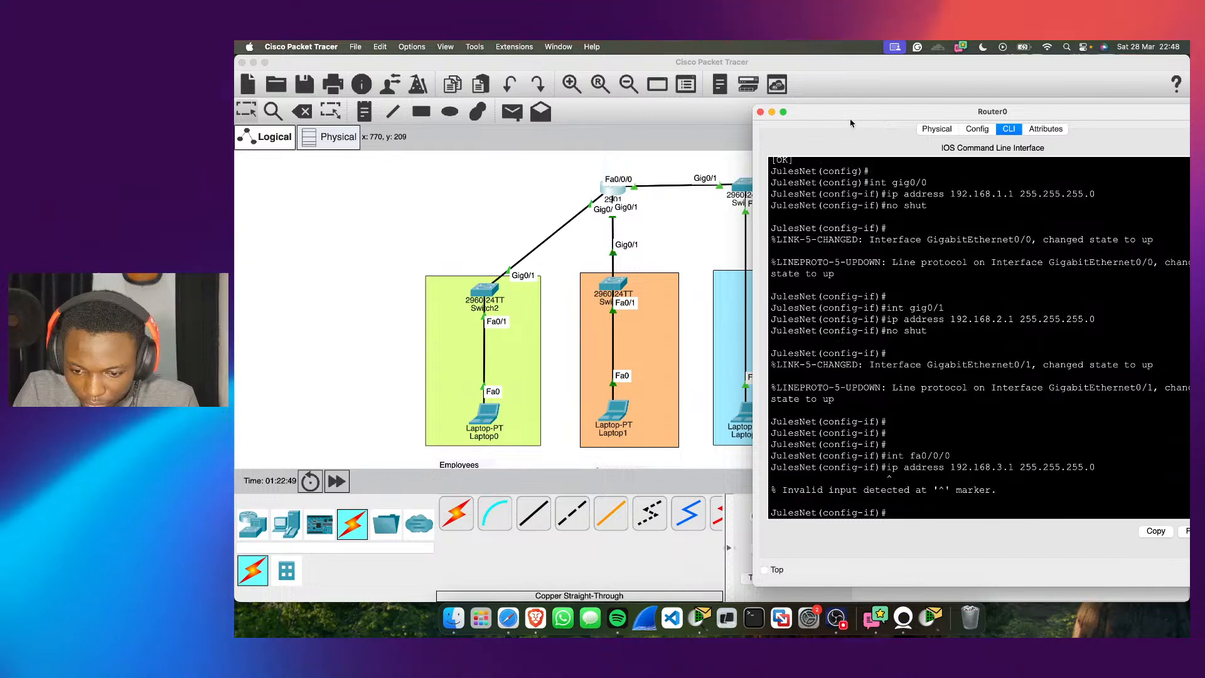
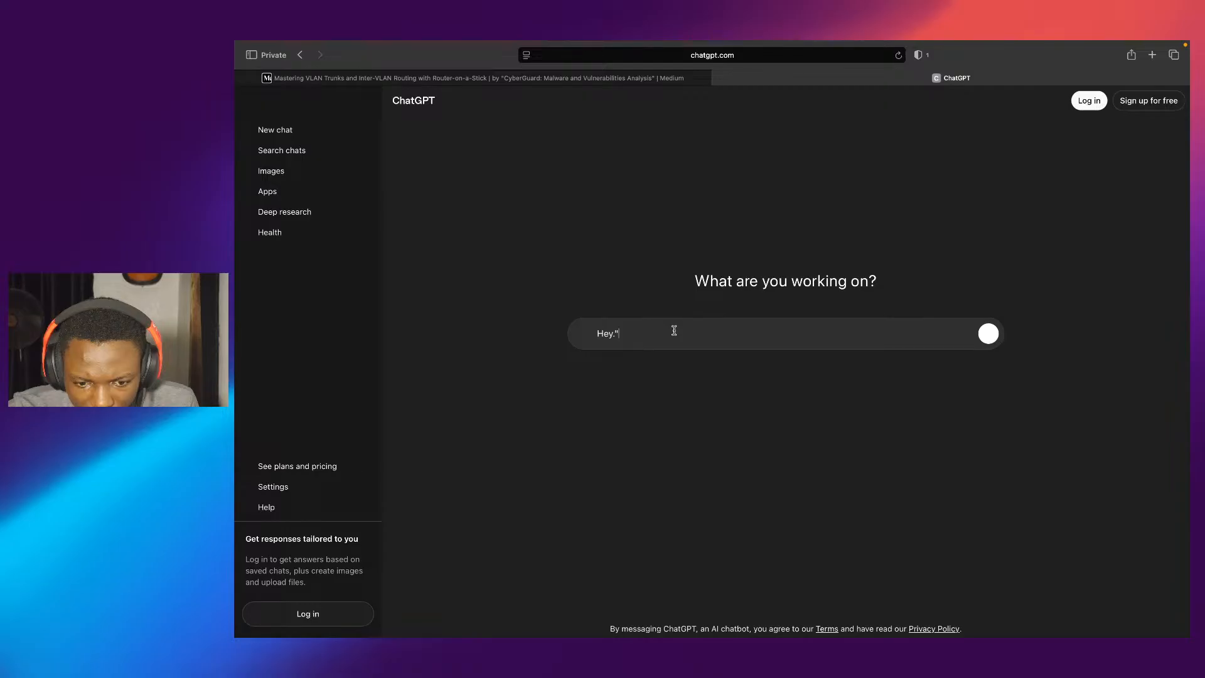
# Step: In ChatGPT, write a prompt with "Hey." and, after a blank line, a request starting with "Explain what th"
pyautogui.press('BackSpace')
pyautogui.hotkey('shift', 'Return')
pyautogui.hotkey('shift', 'Return')
pyautogui.write('Explain what th')
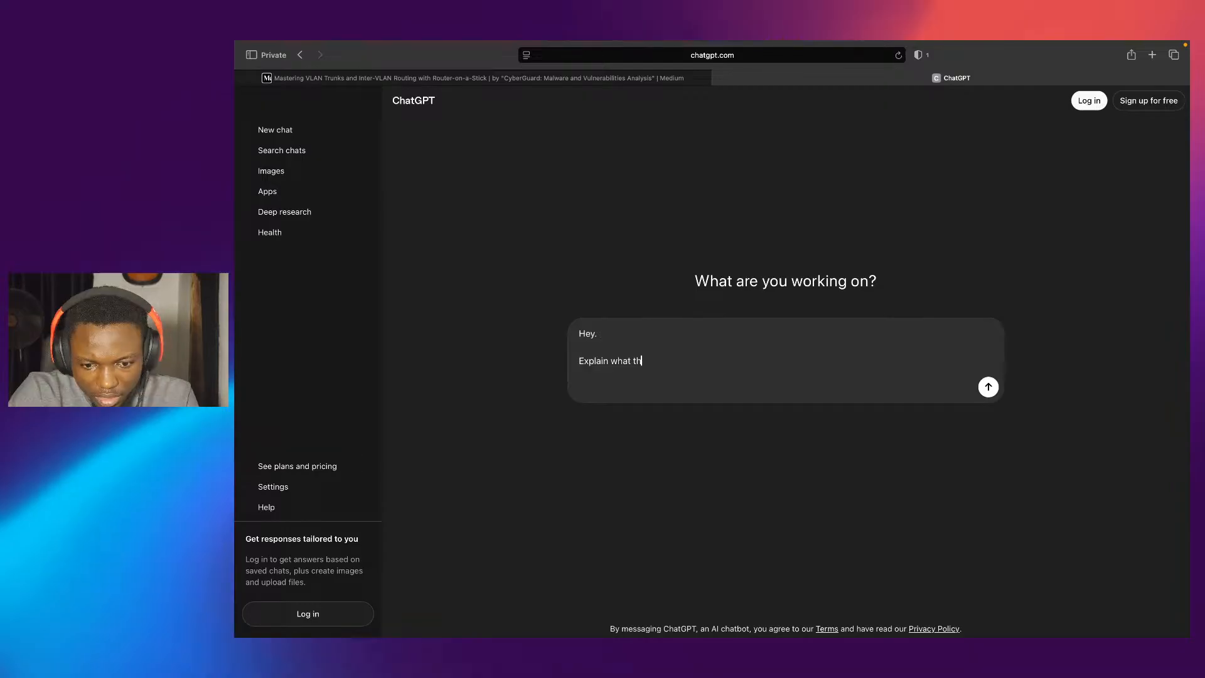
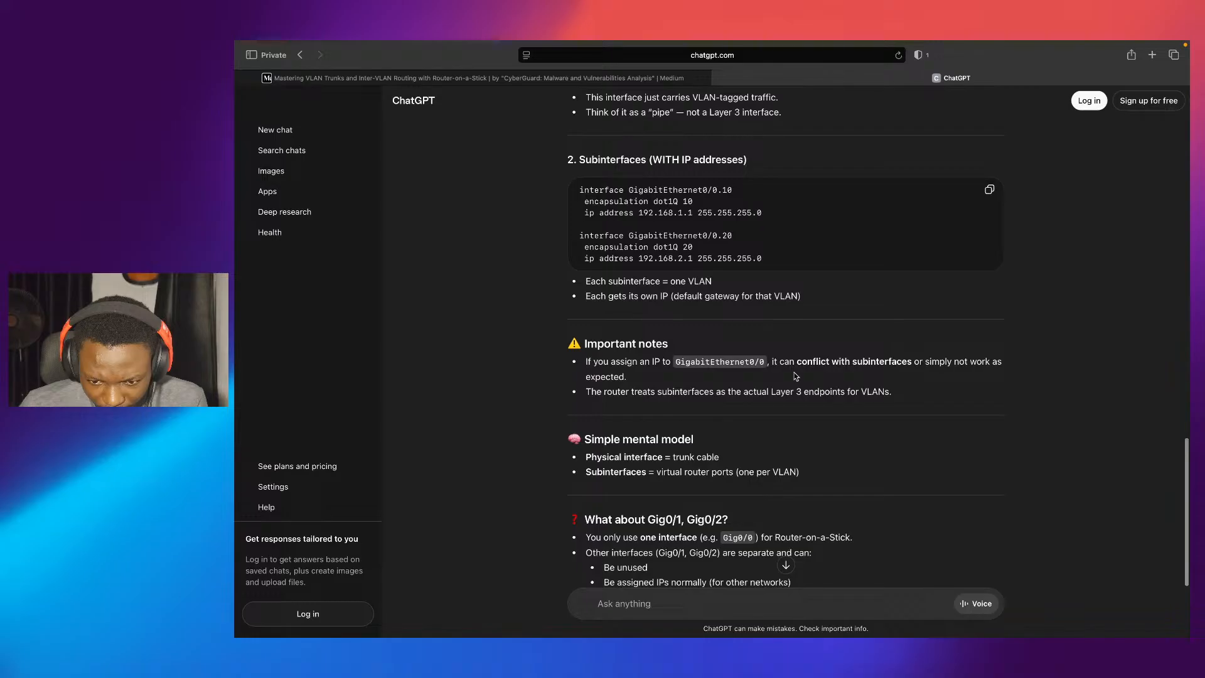
# Step: Read the rest of ChatGPT's subinterface explanation and write a follow-up question starting with "So how do we test"
pyautogui.scroll(-3, 793, 376)
pyautogui.write('So how do we test')
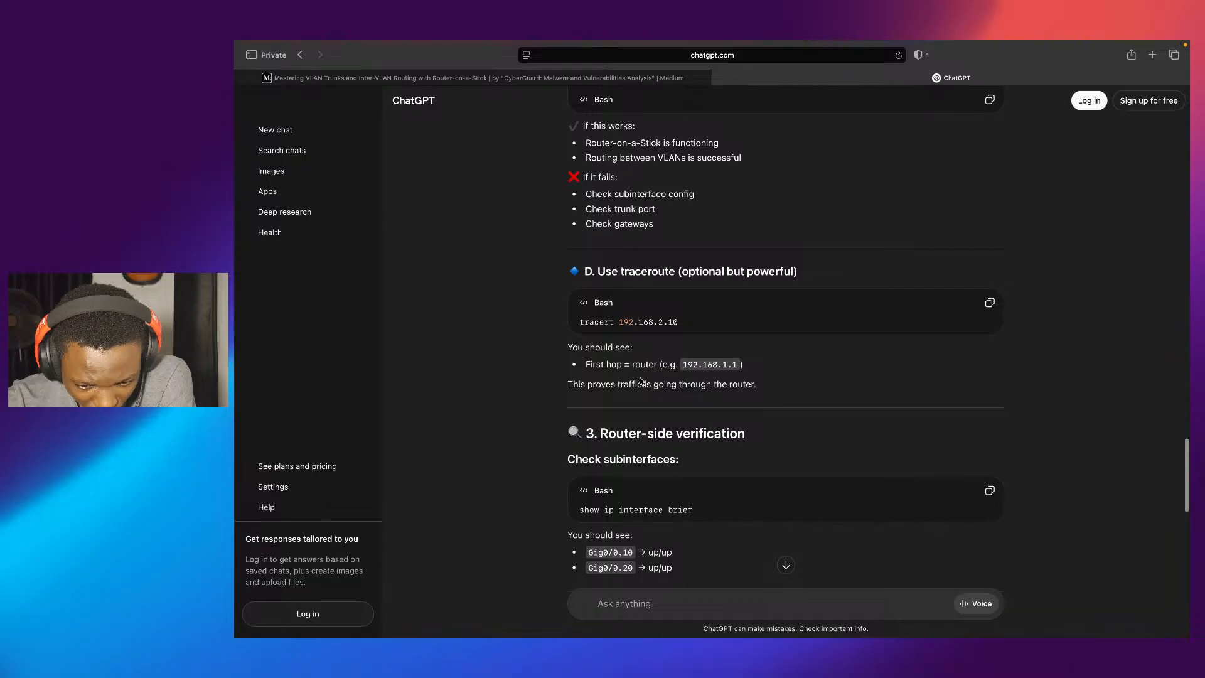
# Step: Review ChatGPT's router-side verification commands and switch-side checks for the Router-on-a-Stick setup
pyautogui.scroll(-6, 640, 380)
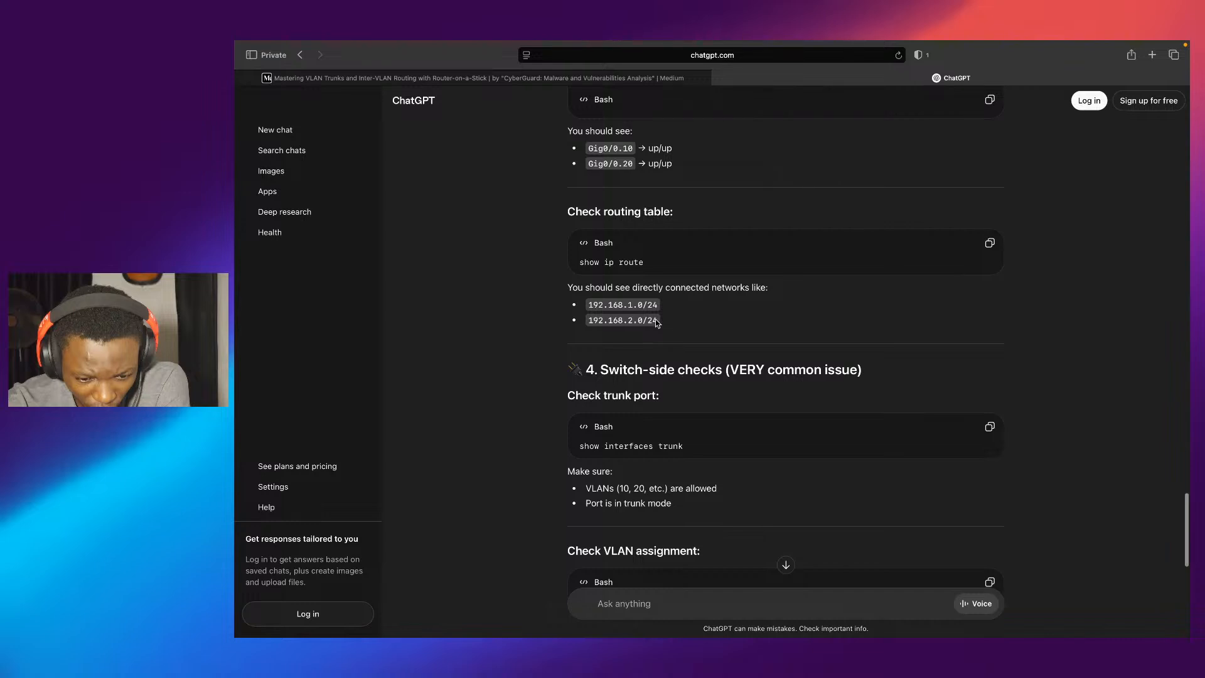
pyautogui.scroll(3, 754, 340)
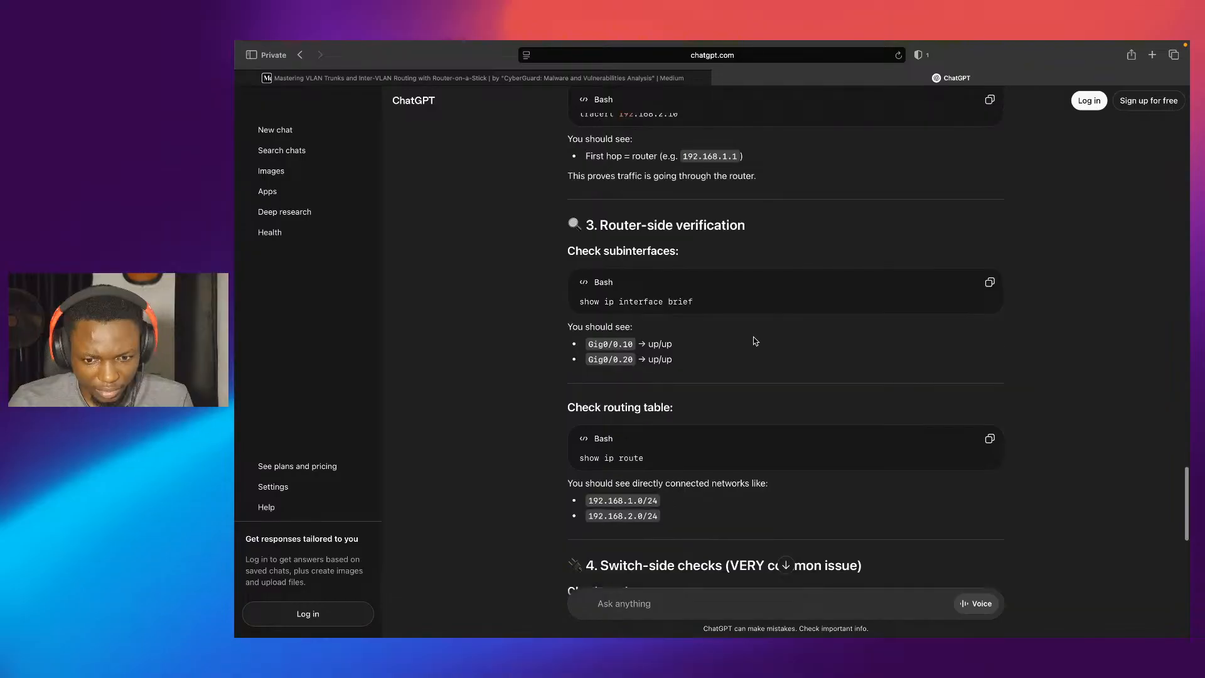
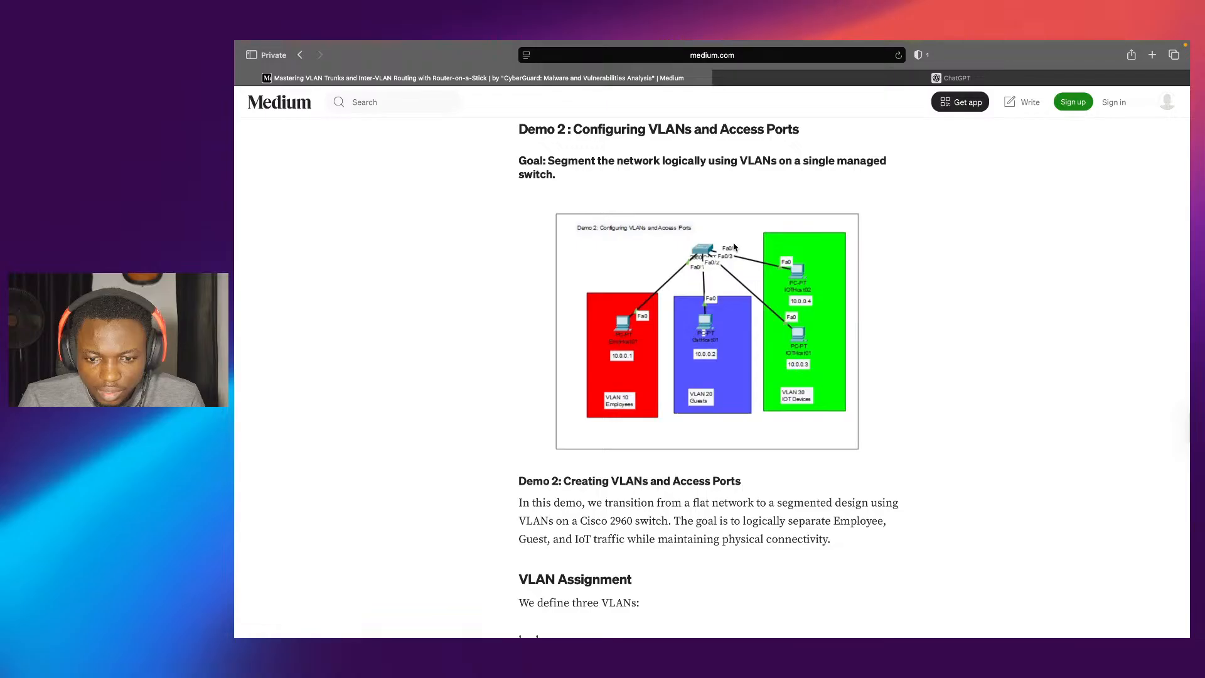
# Step: Switch back to the Medium article and examine Demo 2's VLAN assignment and access port configuration
pyautogui.scroll(-10, 590, 321)
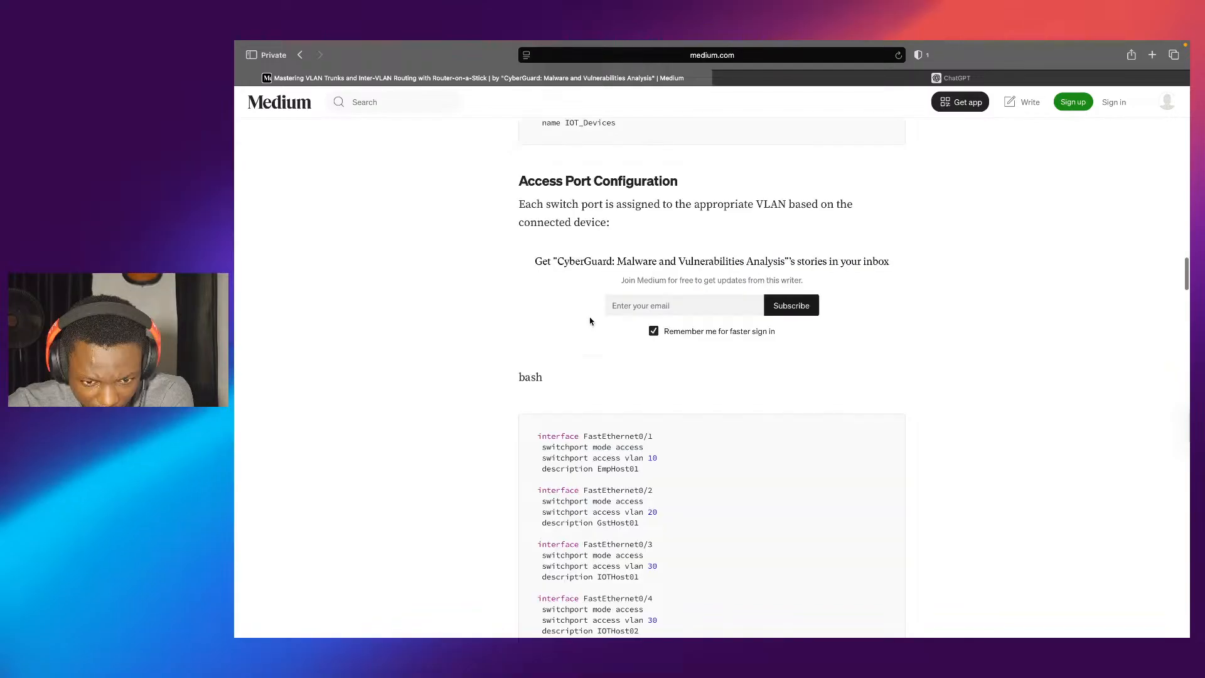